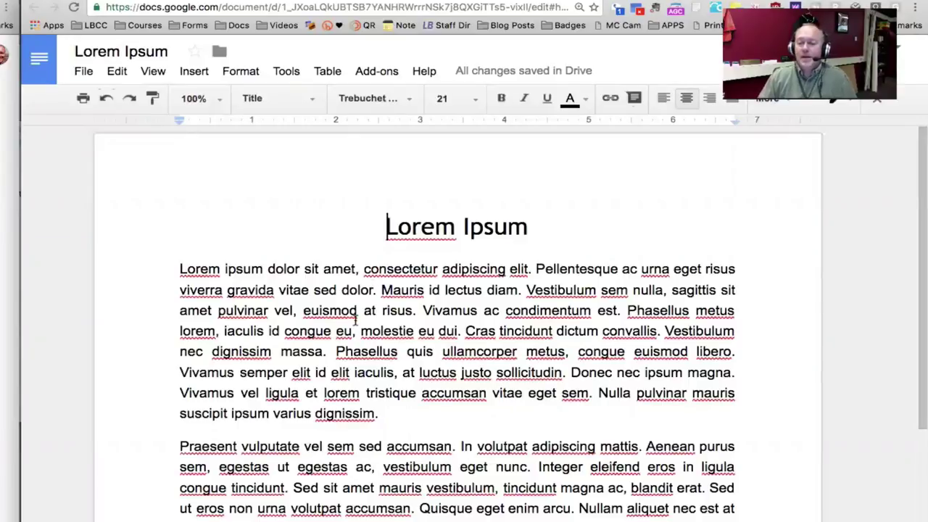
# Step: Scroll down through the Lorem Ipsum document's placeholder paragraphs and back up
pyautogui.scroll(-2, 392, 391)
pyautogui.scroll(-5, 392, 387)
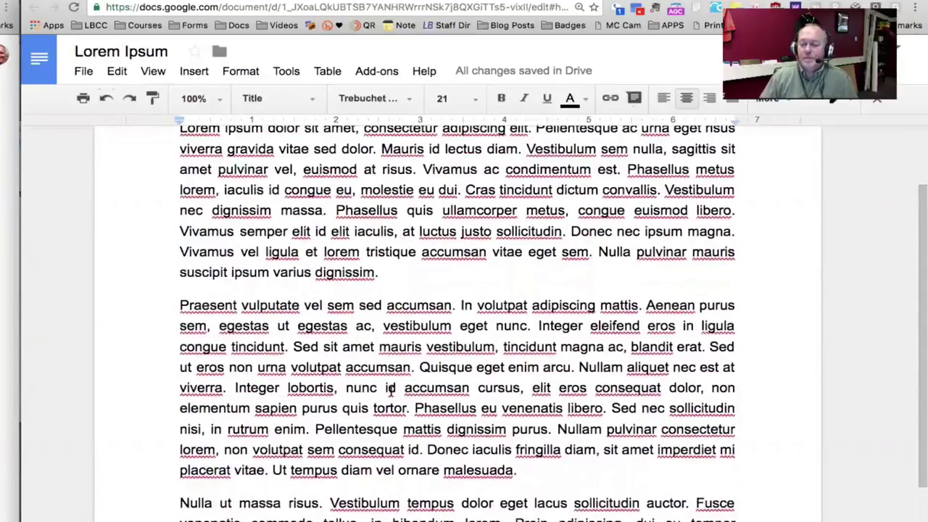
pyautogui.scroll(7, 394, 388)
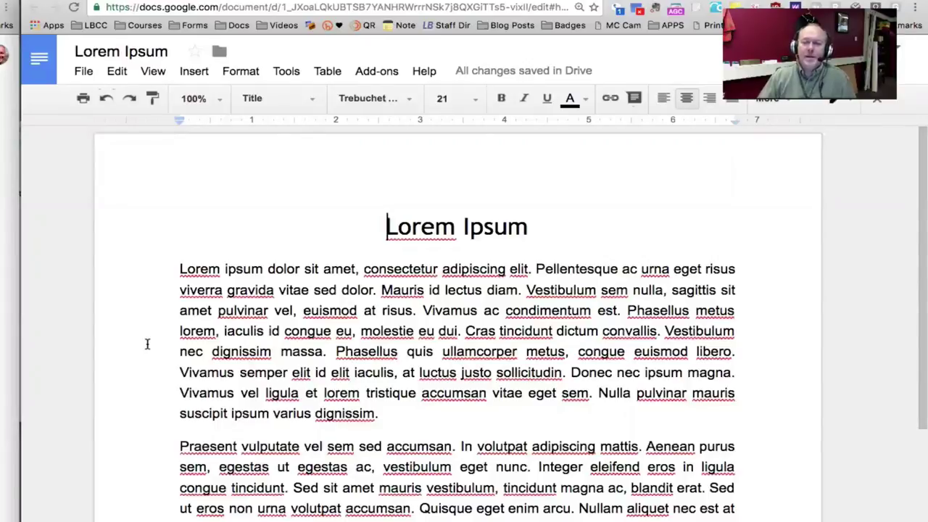
# Step: Publish the document via File > Publish to the web, confirm OK, and copy the generated link
pyautogui.click(81, 75)
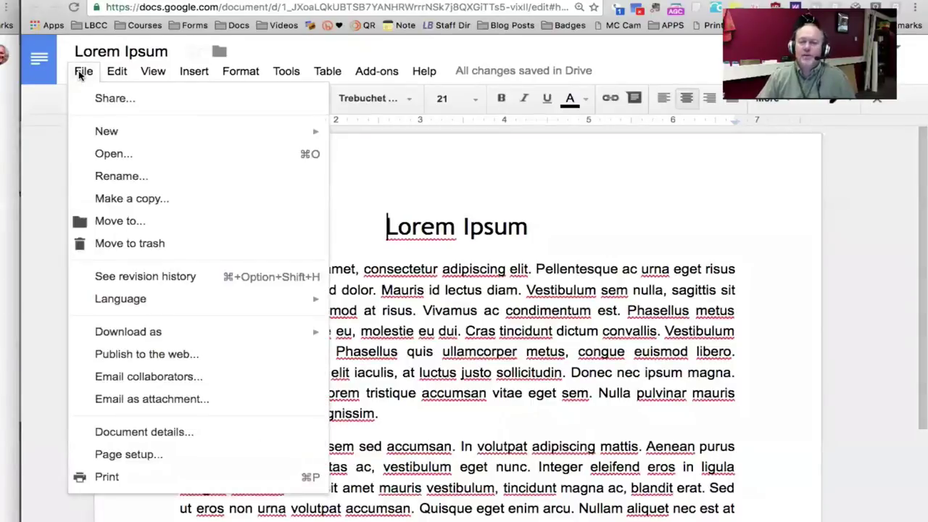
pyautogui.click(185, 355)
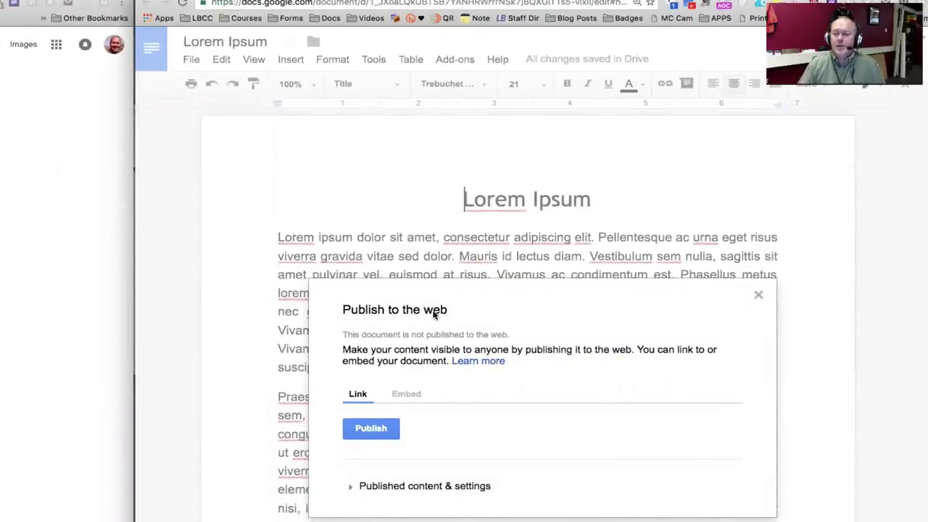
pyautogui.click(371, 429)
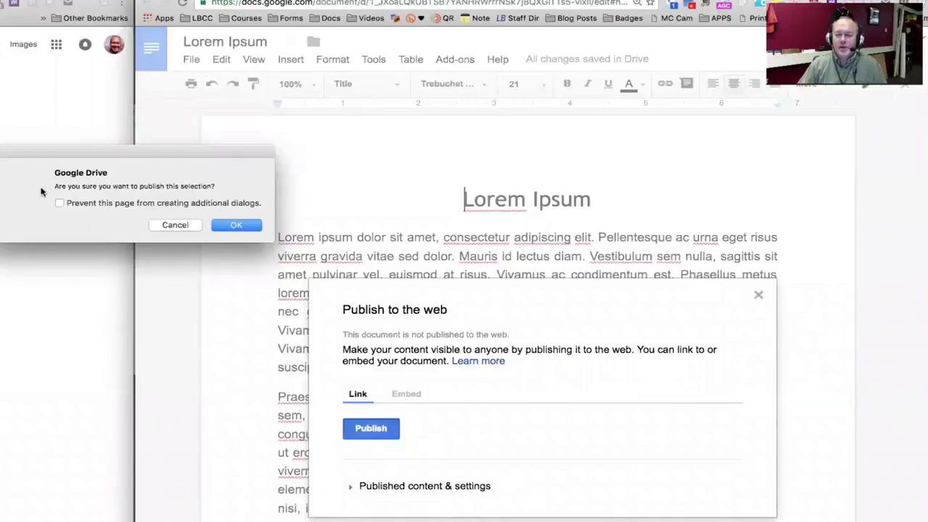
pyautogui.click(240, 227)
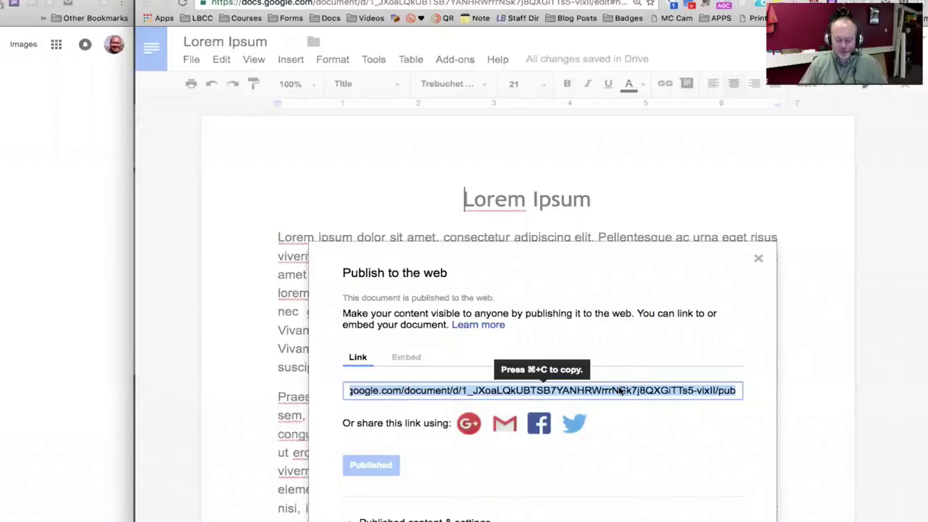
pyautogui.press('super+c')
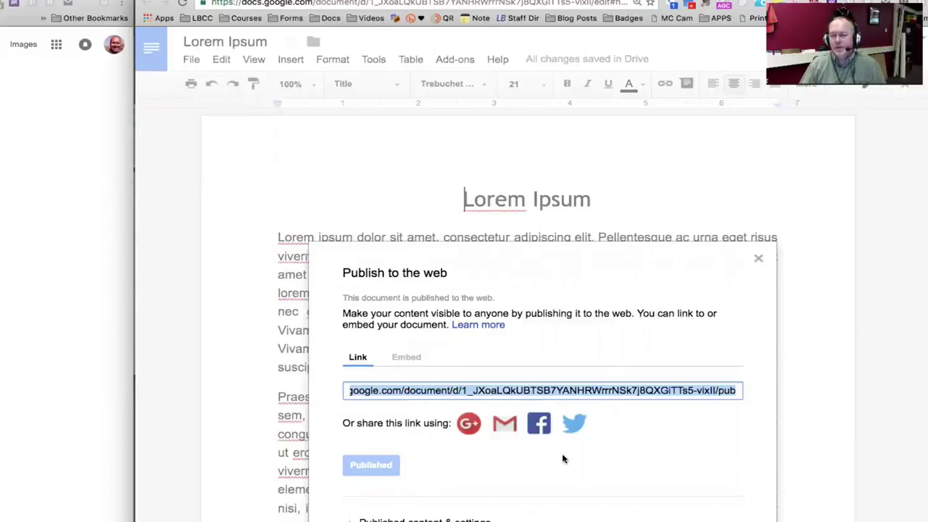
# Step: Load the copied /pub link in a new Chrome window and select the published page's address
pyautogui.click(758, 257)
pyautogui.press('super+n')
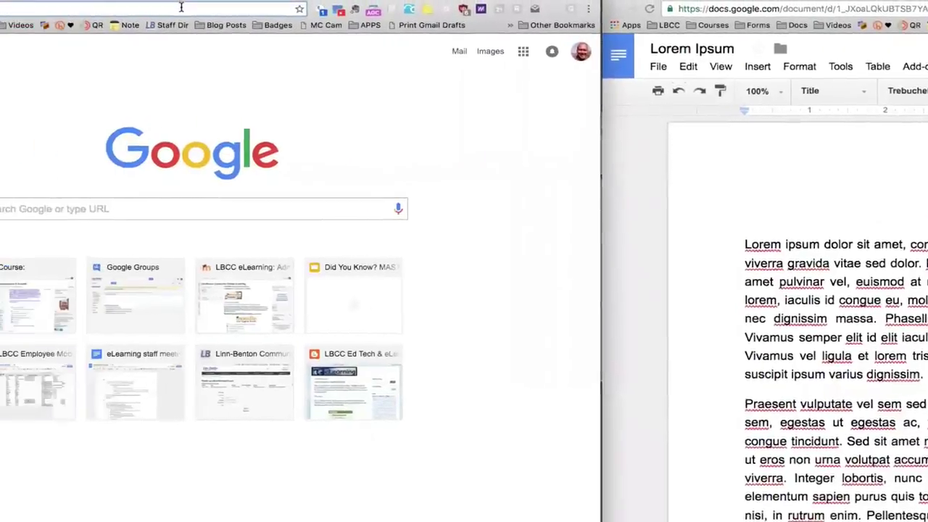
pyautogui.press('super+v')
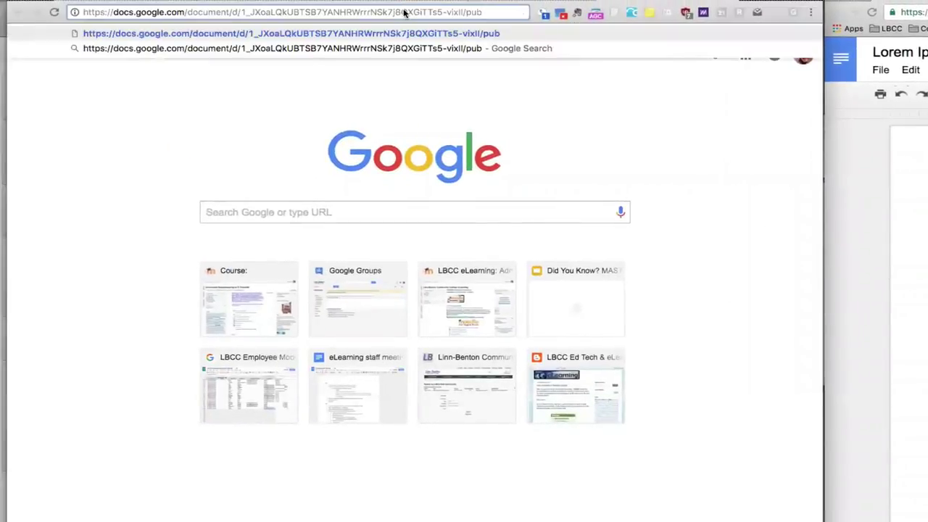
pyautogui.press('Return')
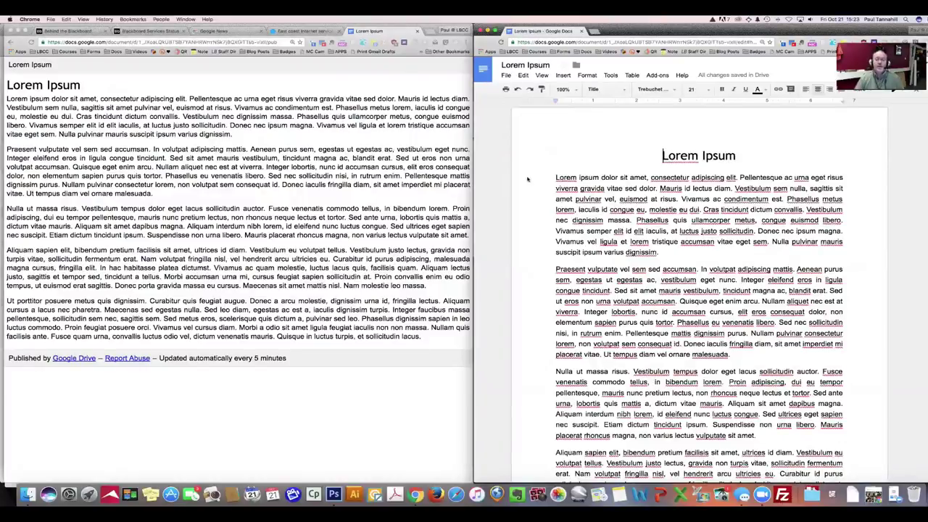
pyautogui.click(397, 201)
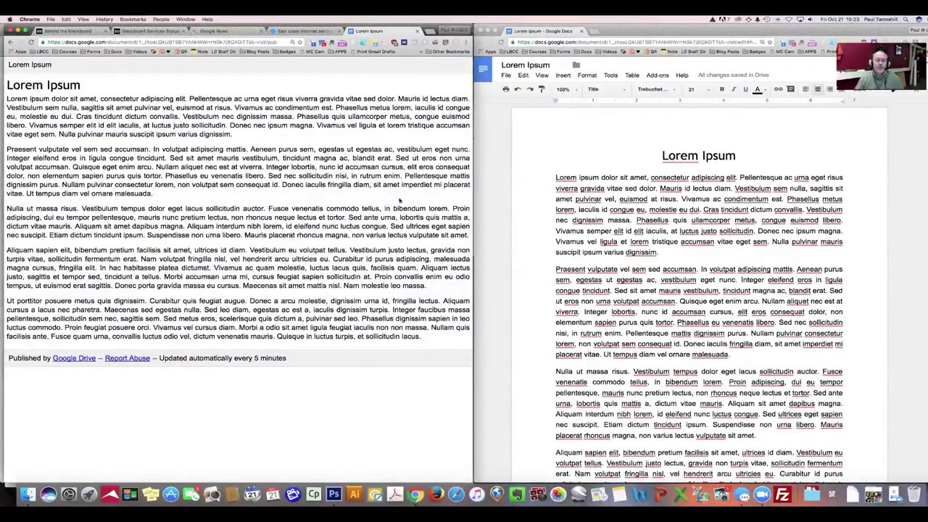
pyautogui.click(270, 43)
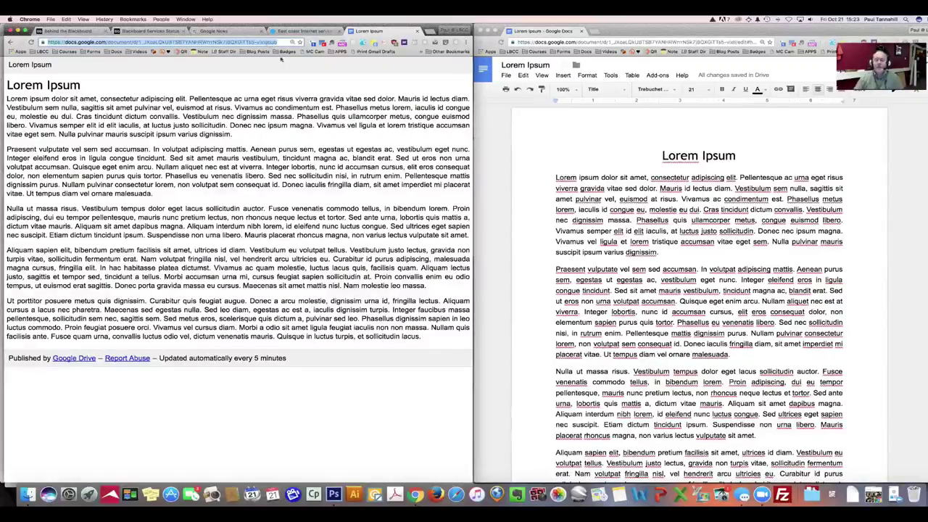
# Step: Turn on Linn-Benton link sharing in the Share dialog and expand the 'can view' access choices
pyautogui.click(489, 156)
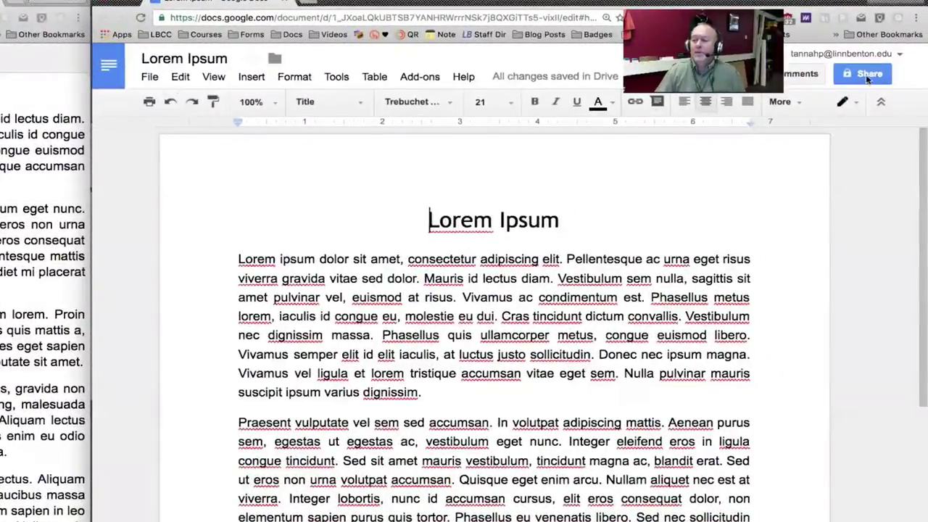
pyautogui.click(863, 76)
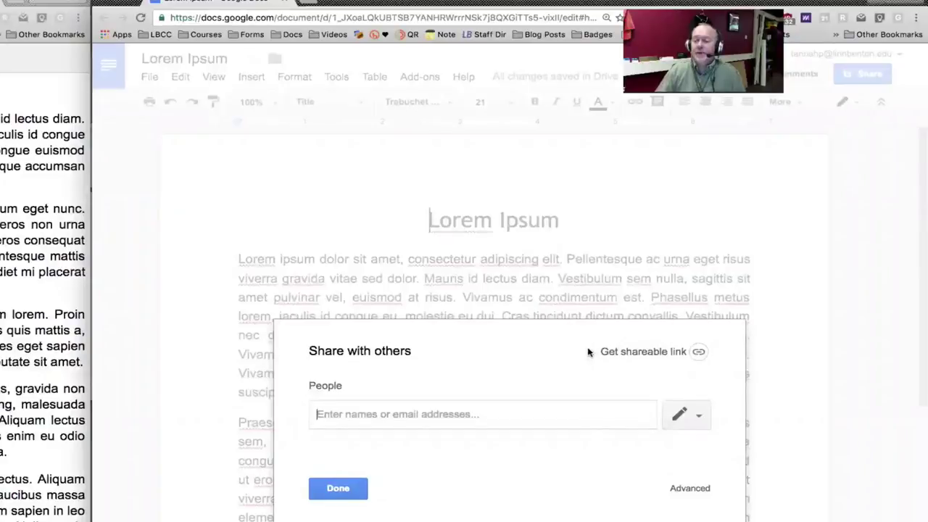
pyautogui.click(646, 352)
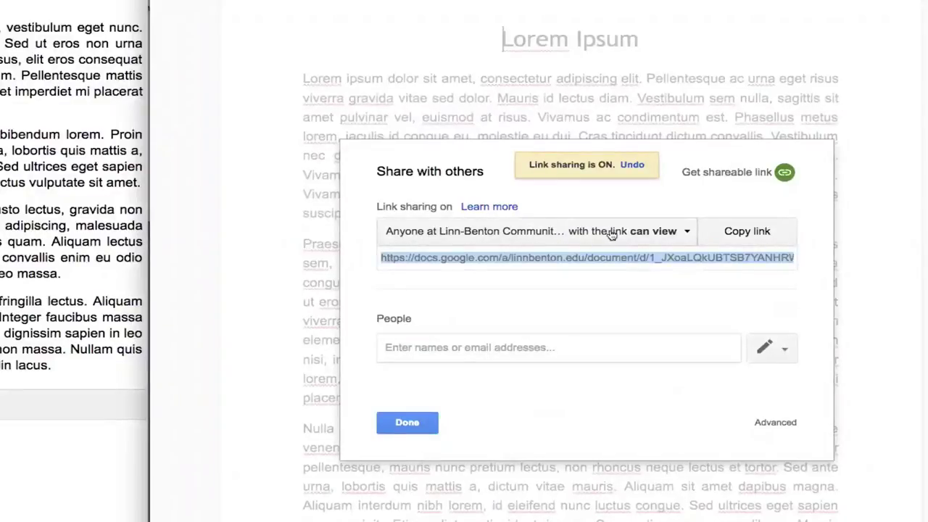
pyautogui.click(684, 230)
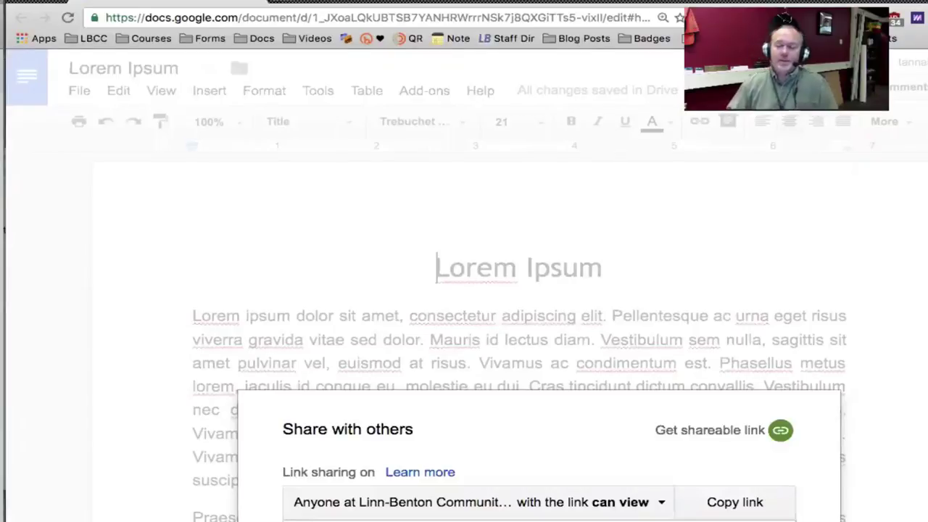
# Step: Set link sharing to 'On - Anyone with the link' with 'Can view' access and save
pyautogui.click(479, 501)
pyautogui.click(261, 404)
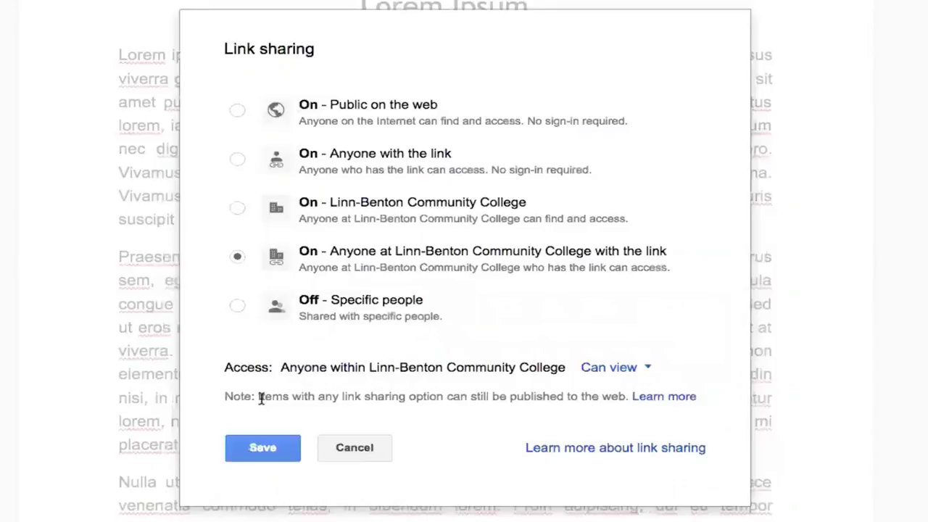
pyautogui.click(238, 159)
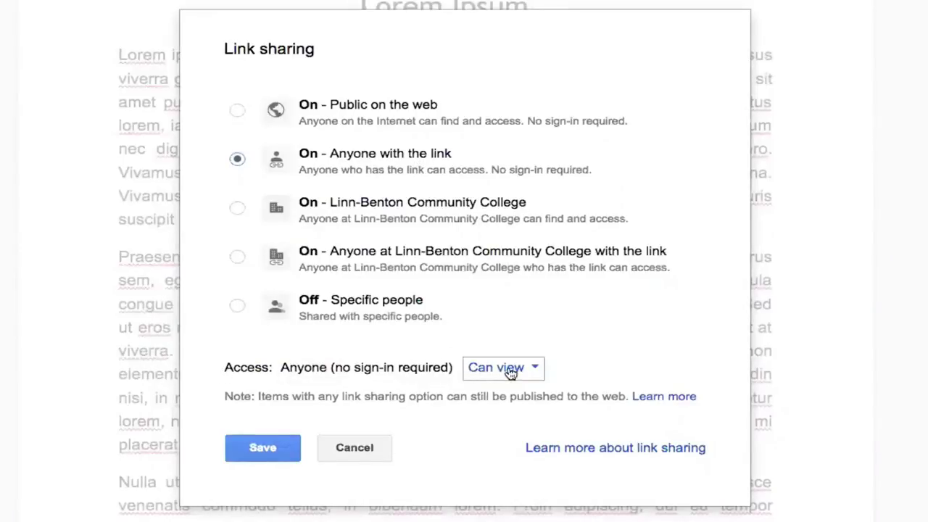
pyautogui.click(538, 370)
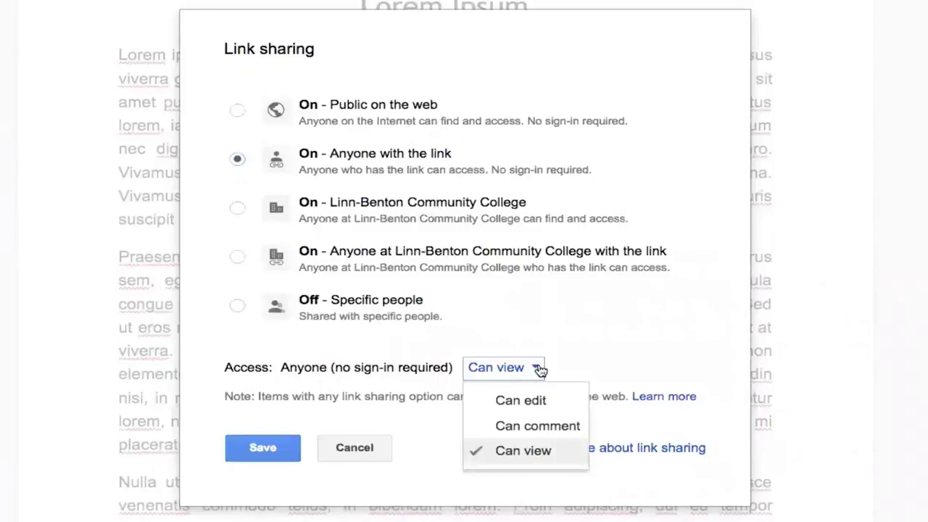
pyautogui.click(517, 451)
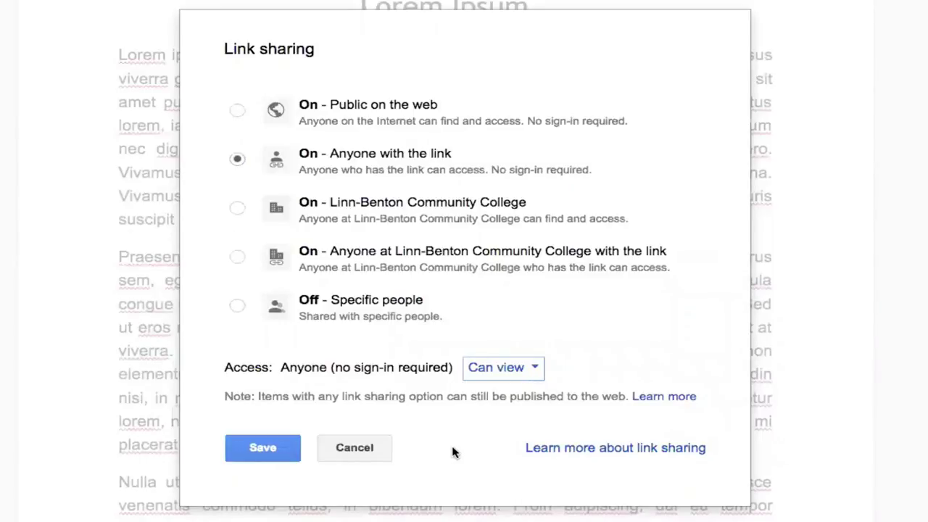
pyautogui.click(262, 451)
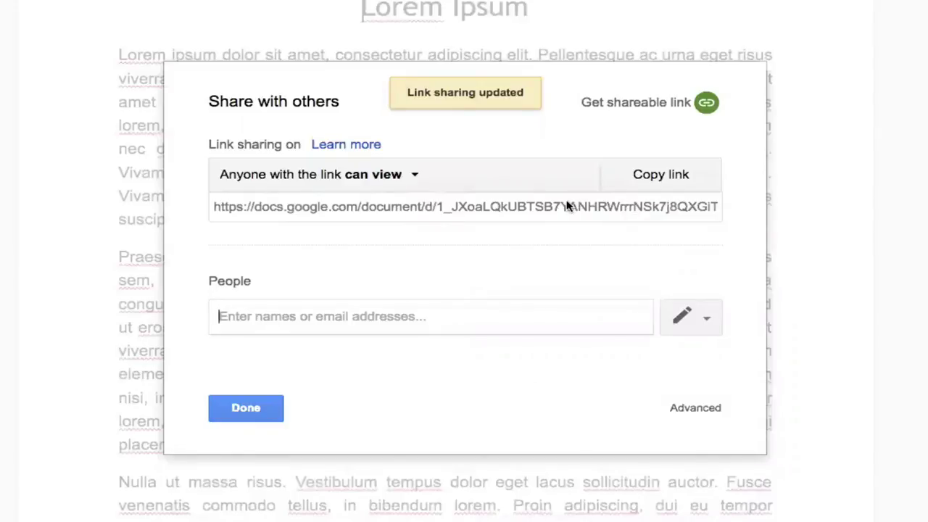
# Step: Copy the view-only shareable link and close the Share with others dialog with Done
pyautogui.click(656, 175)
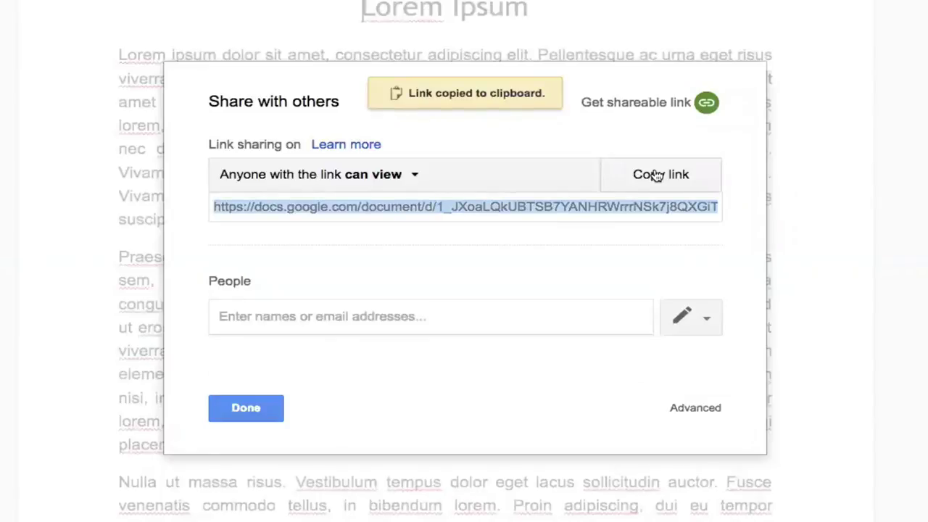
pyautogui.click(243, 407)
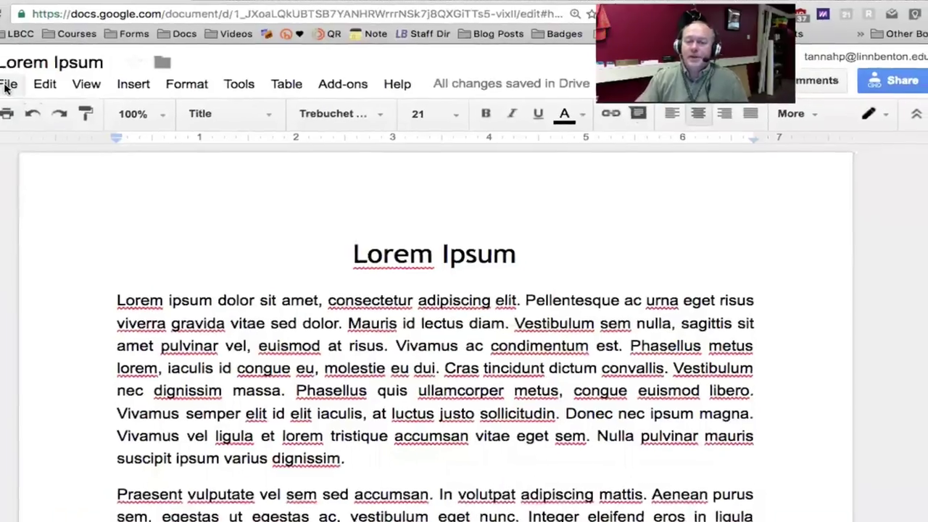
# Step: Open and dismiss the File menu without choosing anything, then click into the document text
pyautogui.click(1, 87)
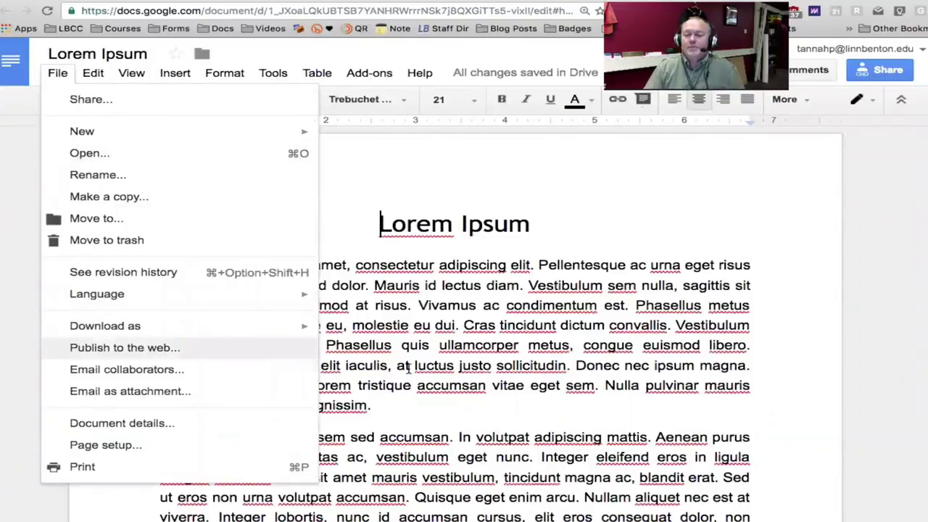
pyautogui.click(861, 258)
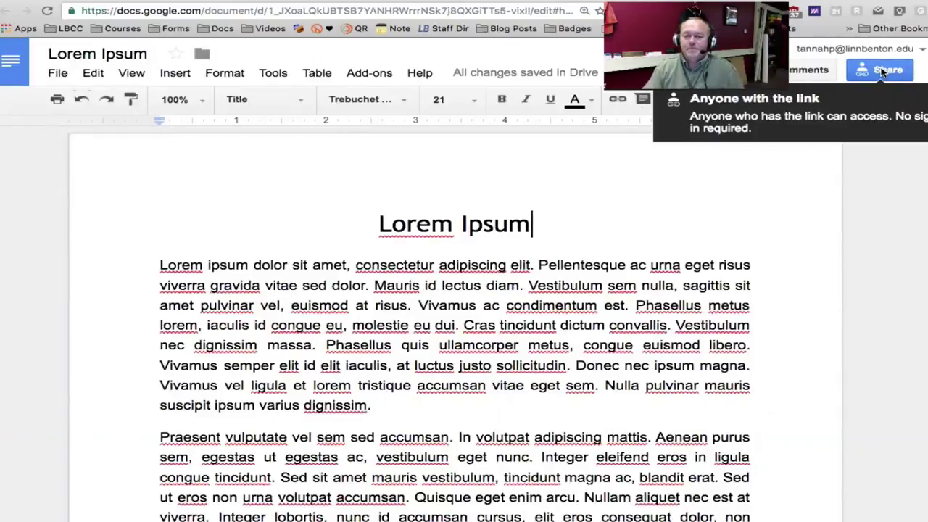
pyautogui.click(136, 342)
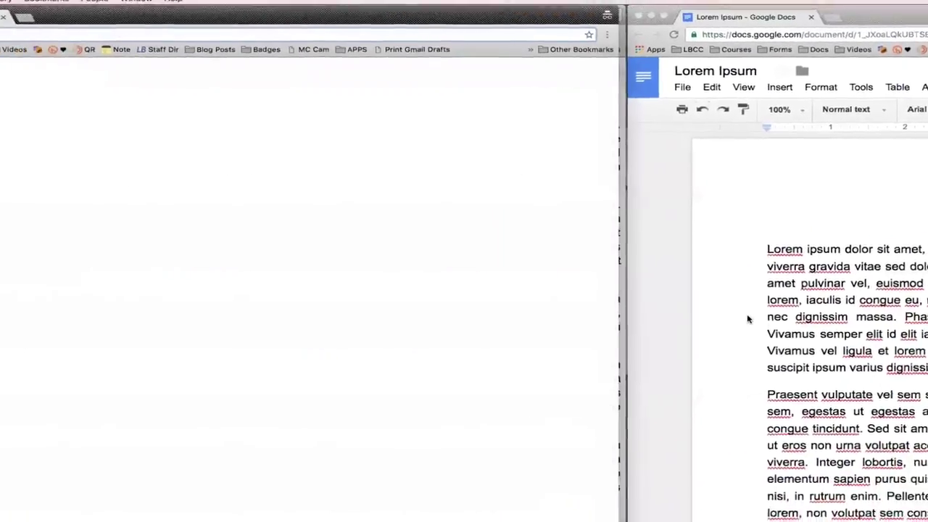
# Step: Open a new incognito window and load the copied shared link in its address bar
pyautogui.press('super+shift+n')
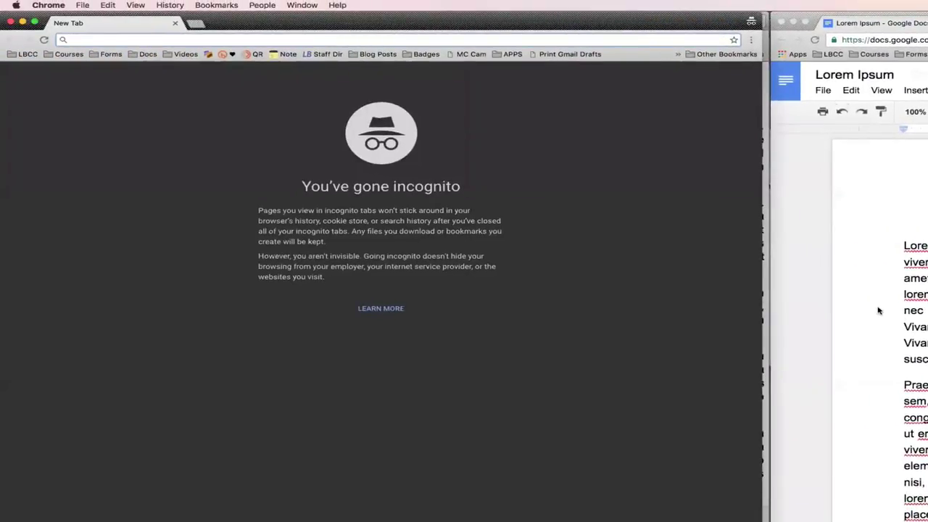
pyautogui.click(752, 41)
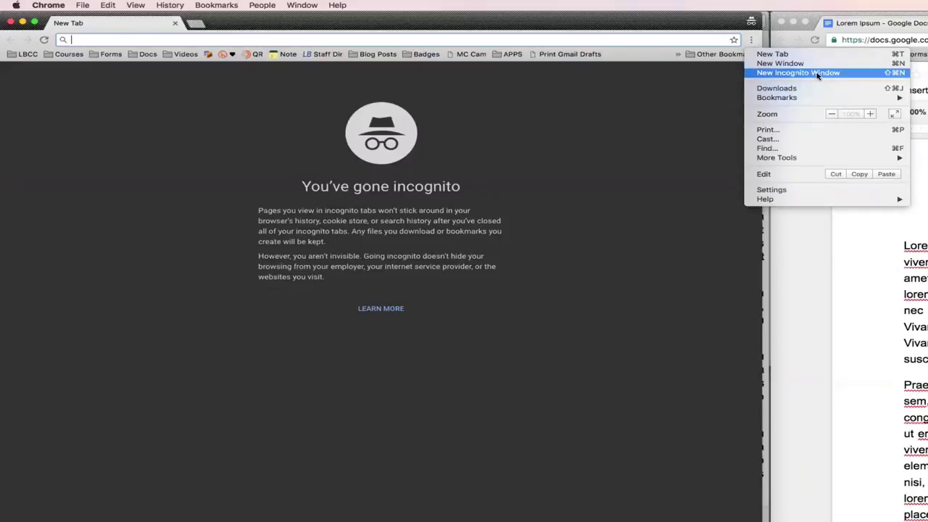
pyautogui.click(507, 153)
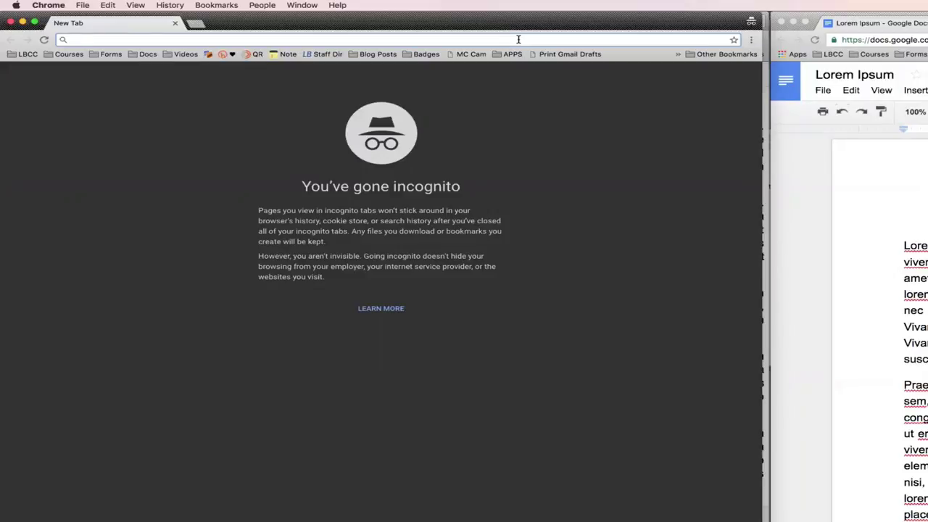
pyautogui.press('super+v')
pyautogui.press('Return')
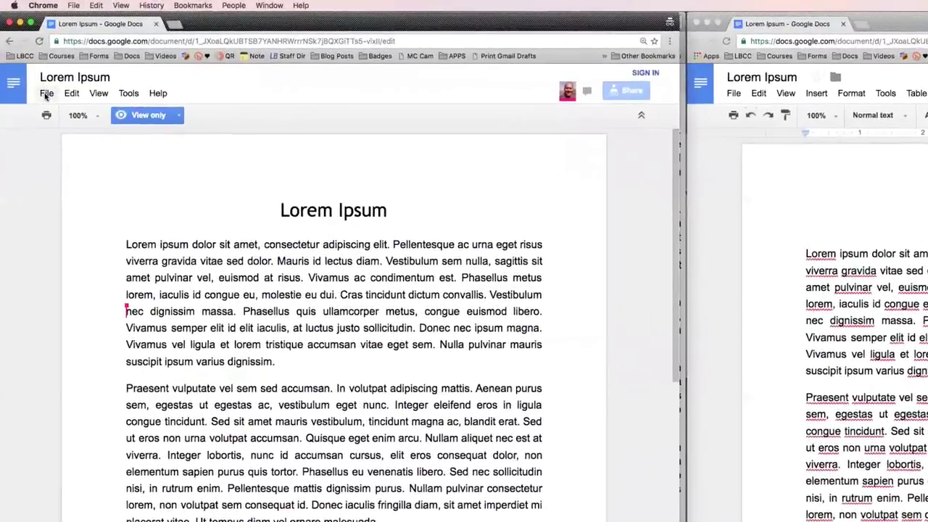
# Step: Check the view-only copy's File menu for greyed-out options, then dismiss it with Escape
pyautogui.click(46, 94)
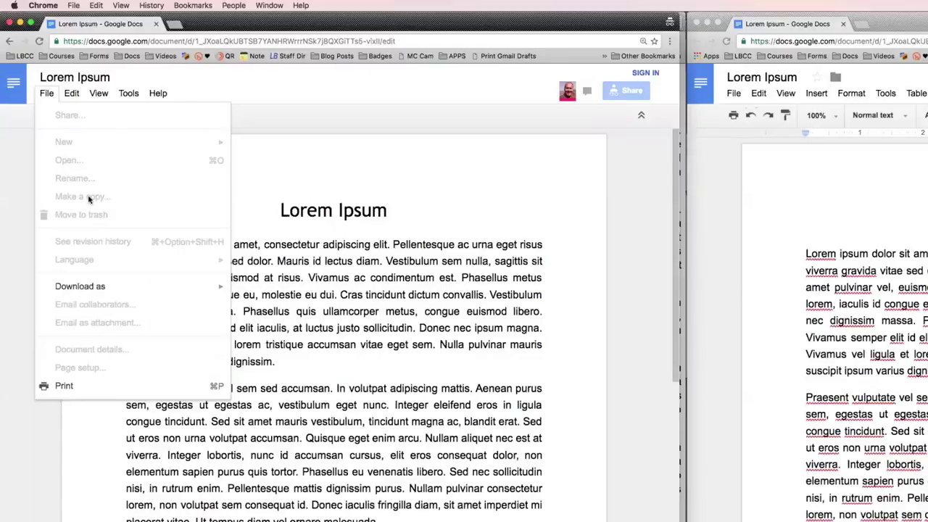
pyautogui.press('Escape')
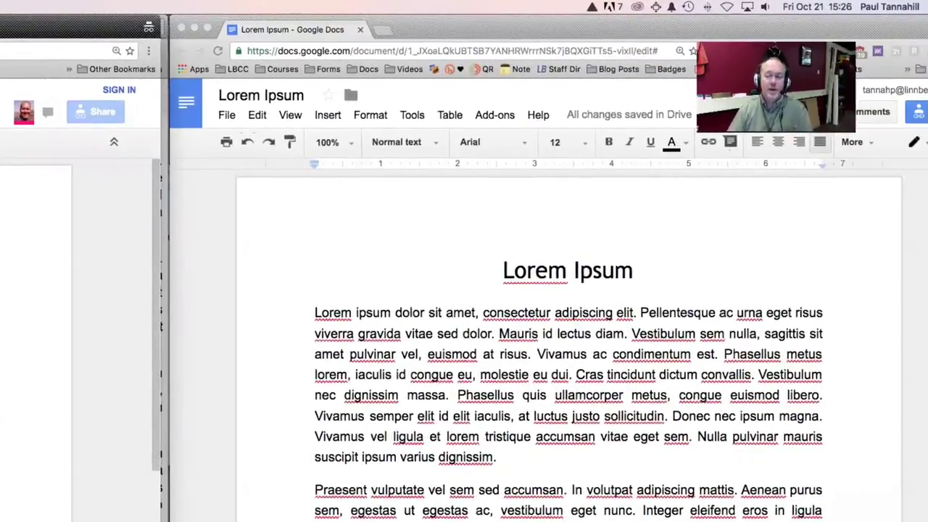